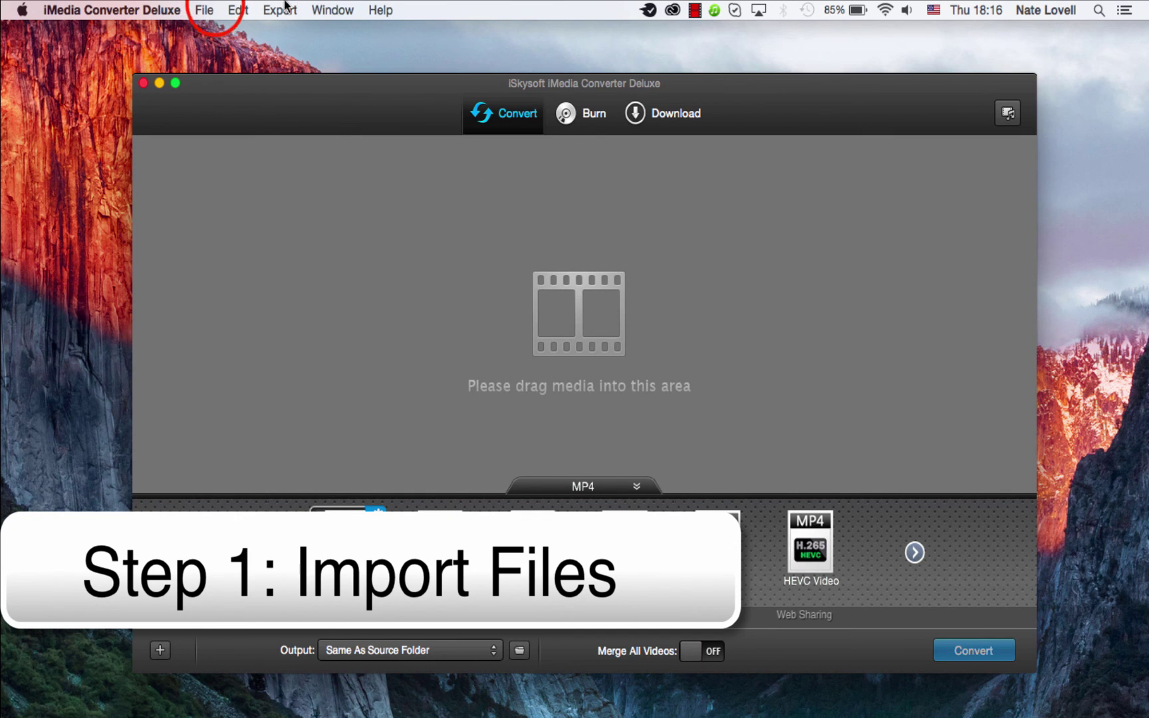
Import the Campus Pathway MKV and browse the Audio, Device and Editing format categories, returning to Video.
click(204, 10)
click(251, 31)
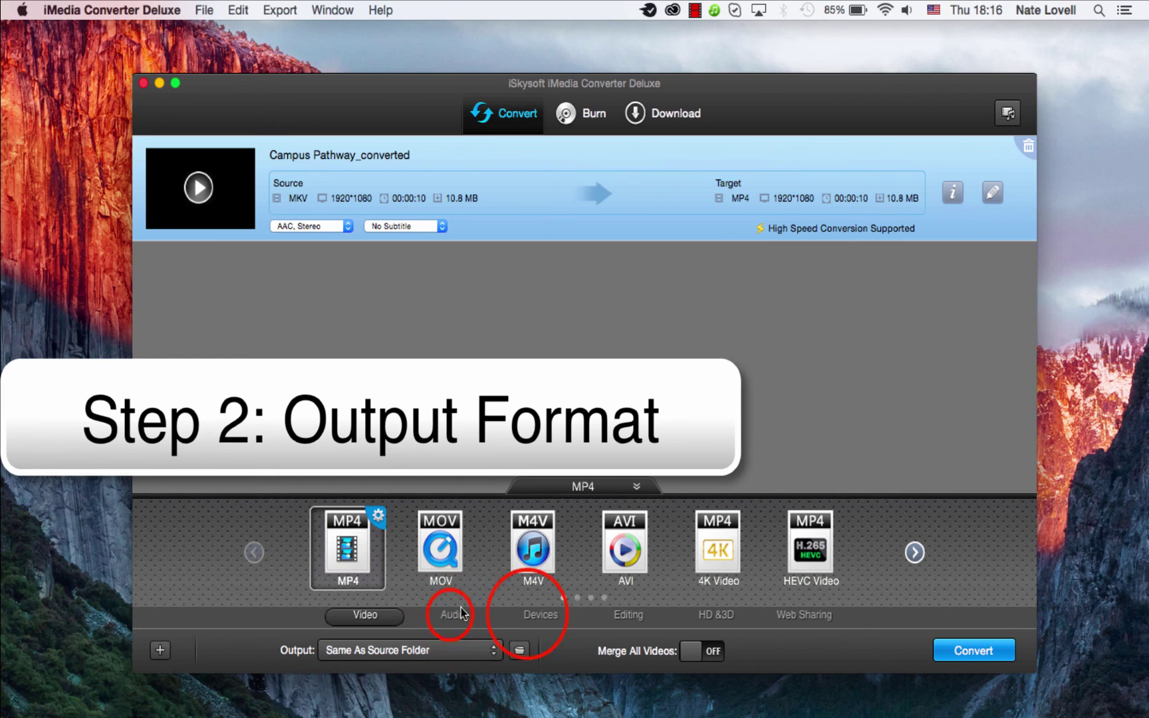
click(463, 613)
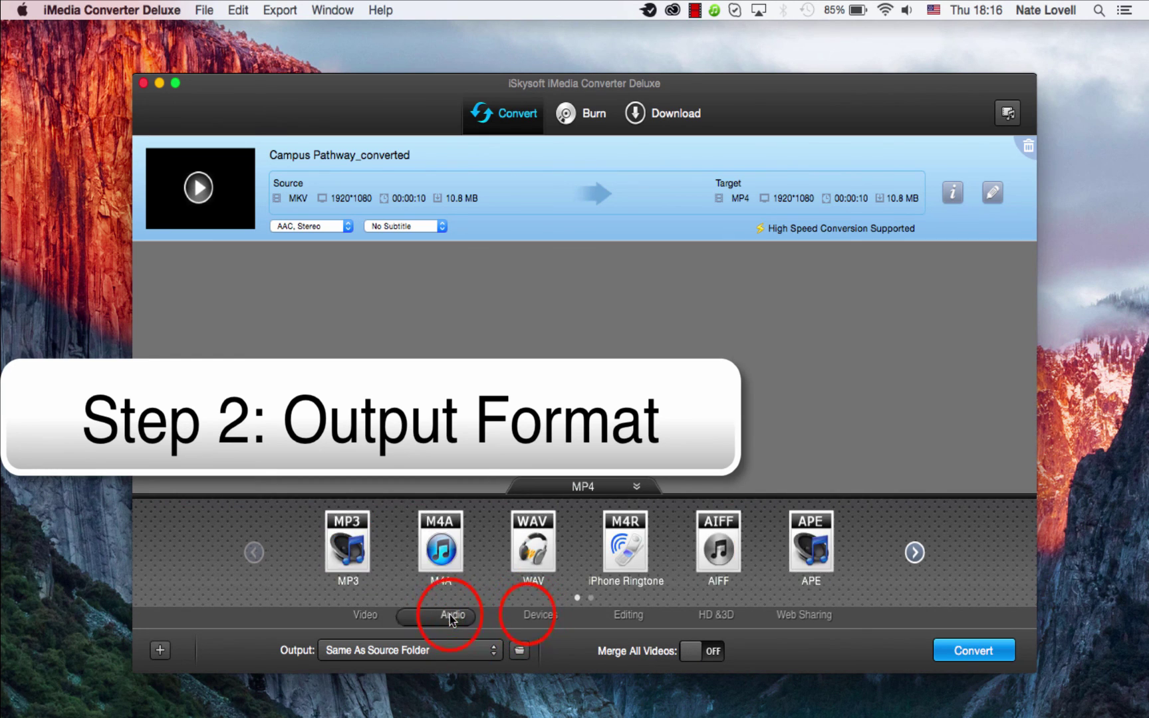
click(541, 613)
click(628, 616)
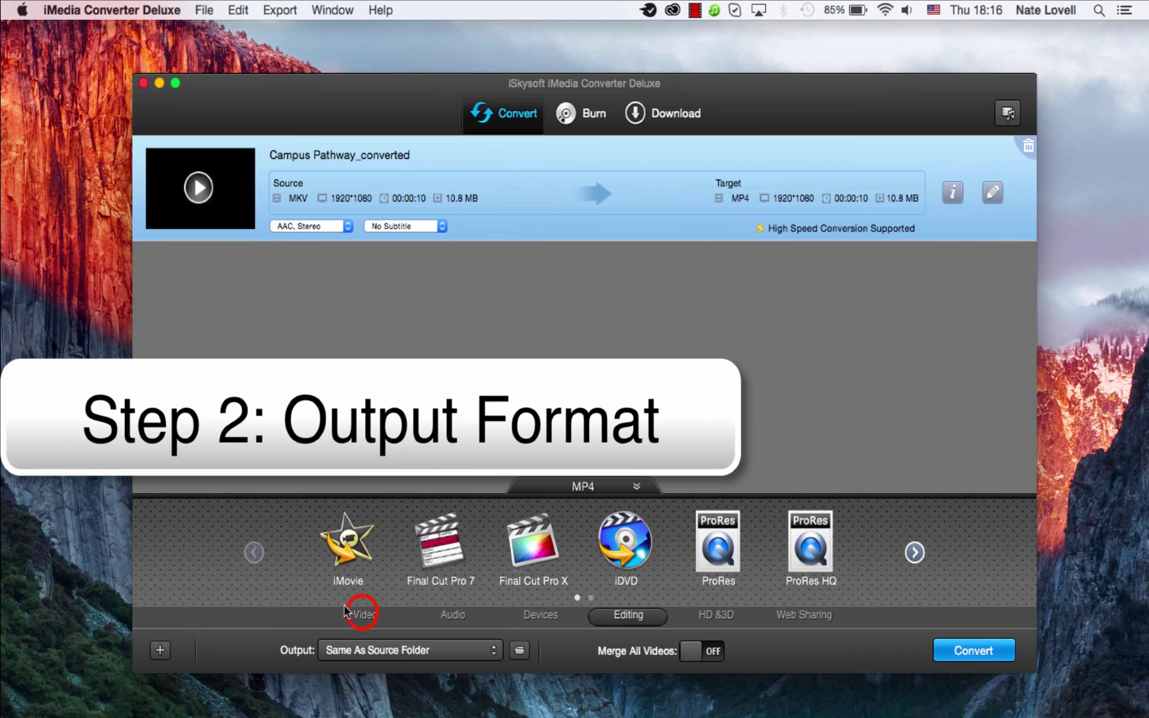
click(365, 615)
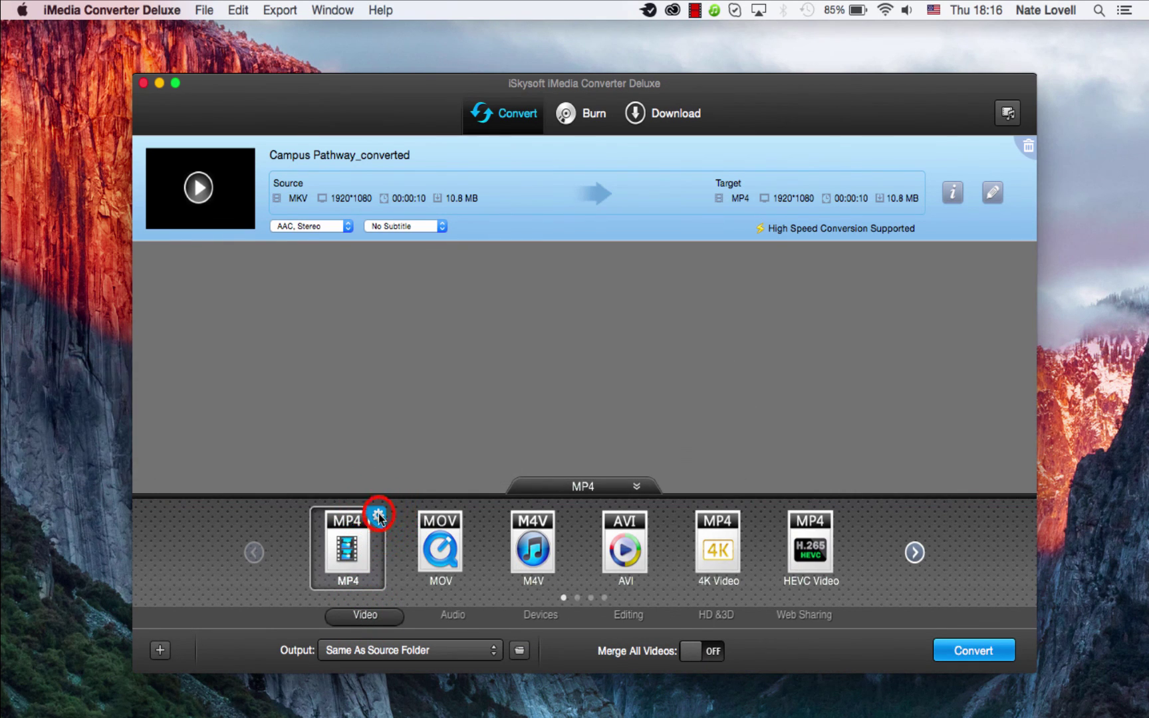
Check the MP4 encoding settings and set output to the iSkysoft iMedia Converter Deluxe folder.
click(380, 516)
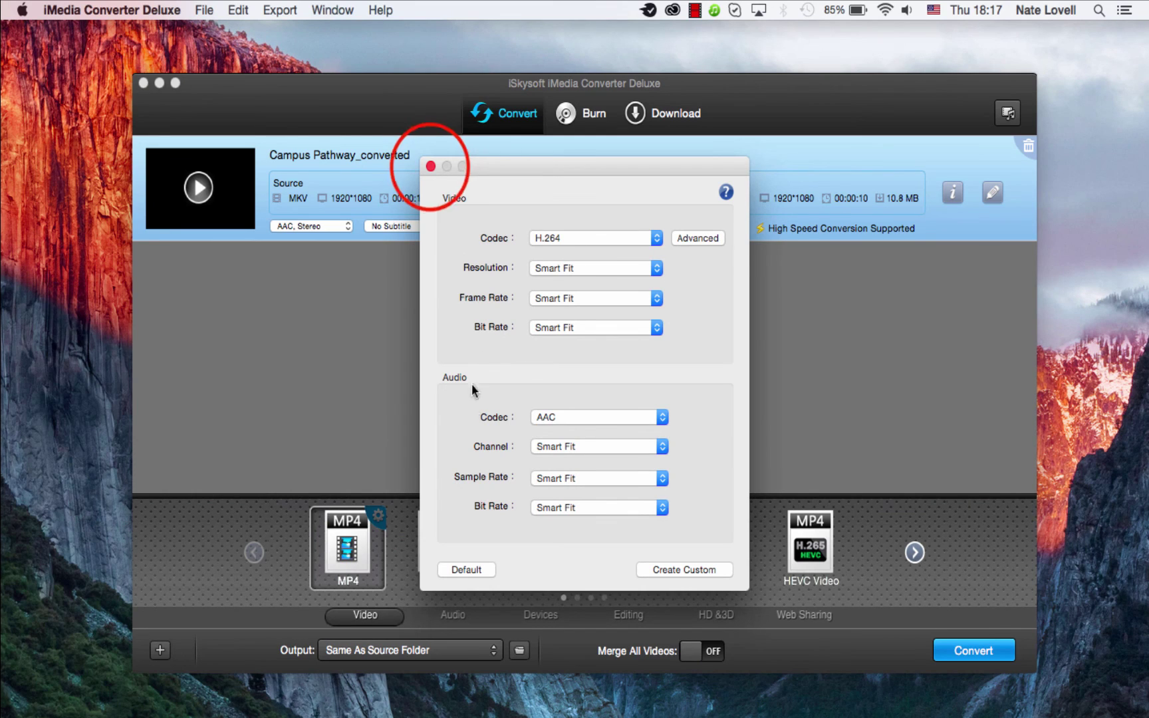
click(431, 167)
click(467, 650)
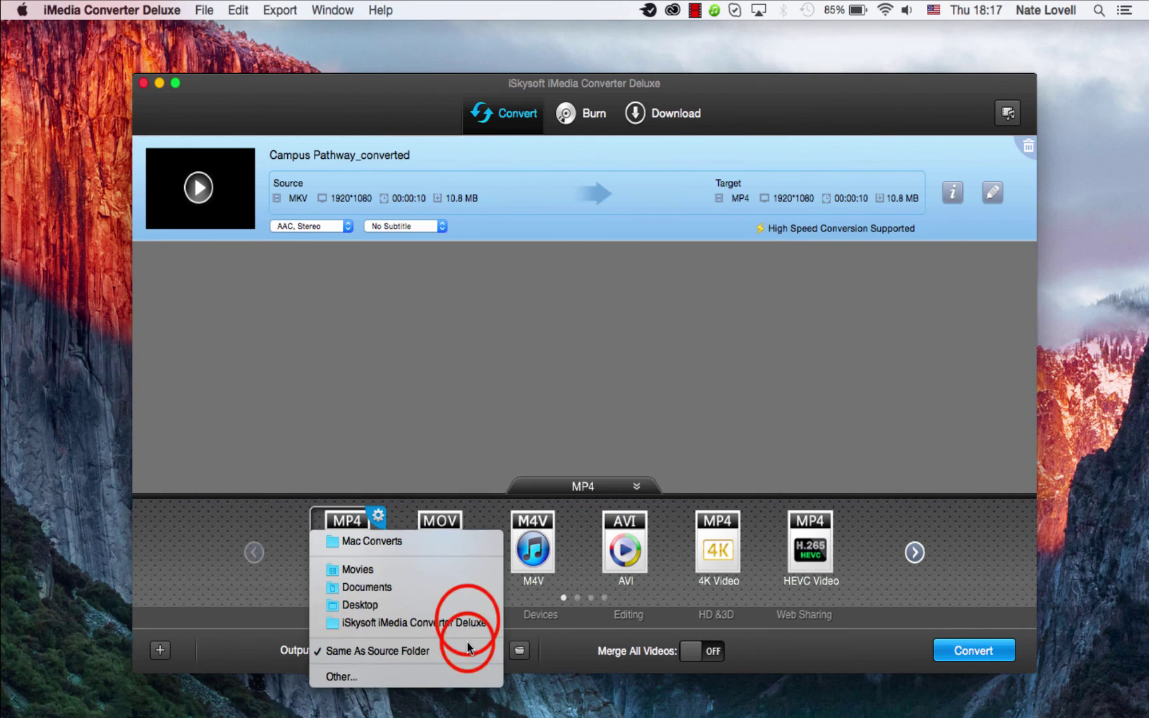
click(467, 624)
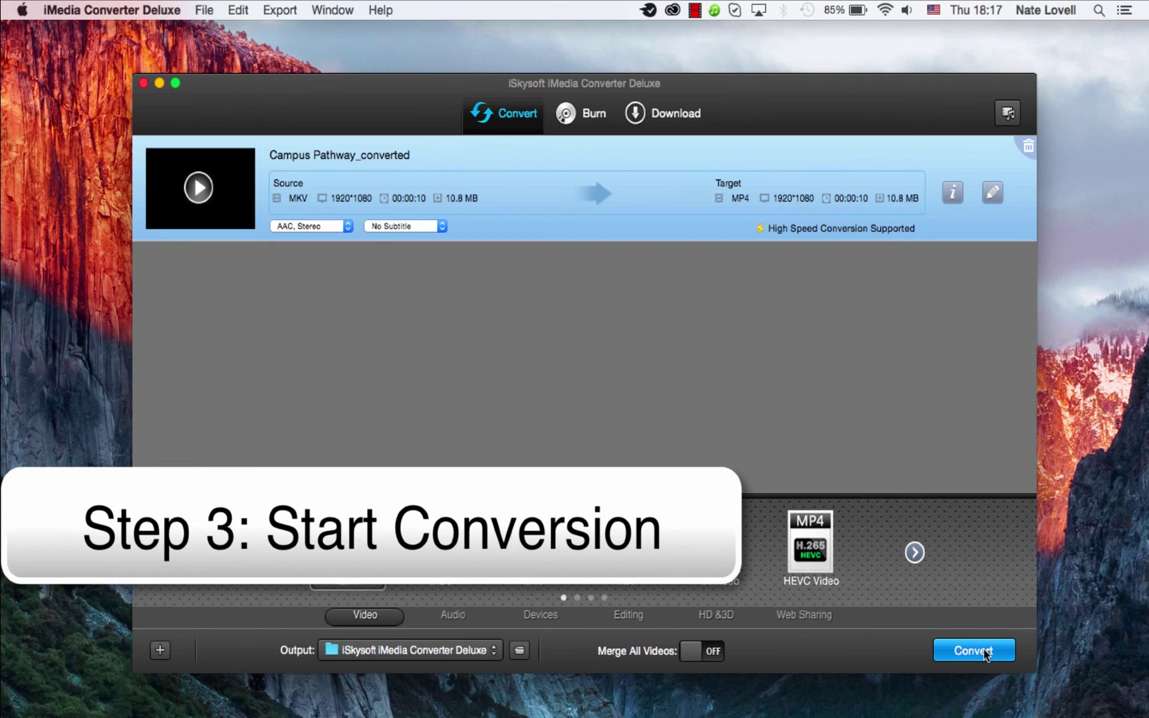
Run the MP4 conversion, then open the folder containing Campus Pathway_converted.mp4 from the Congratulations dialog.
click(986, 655)
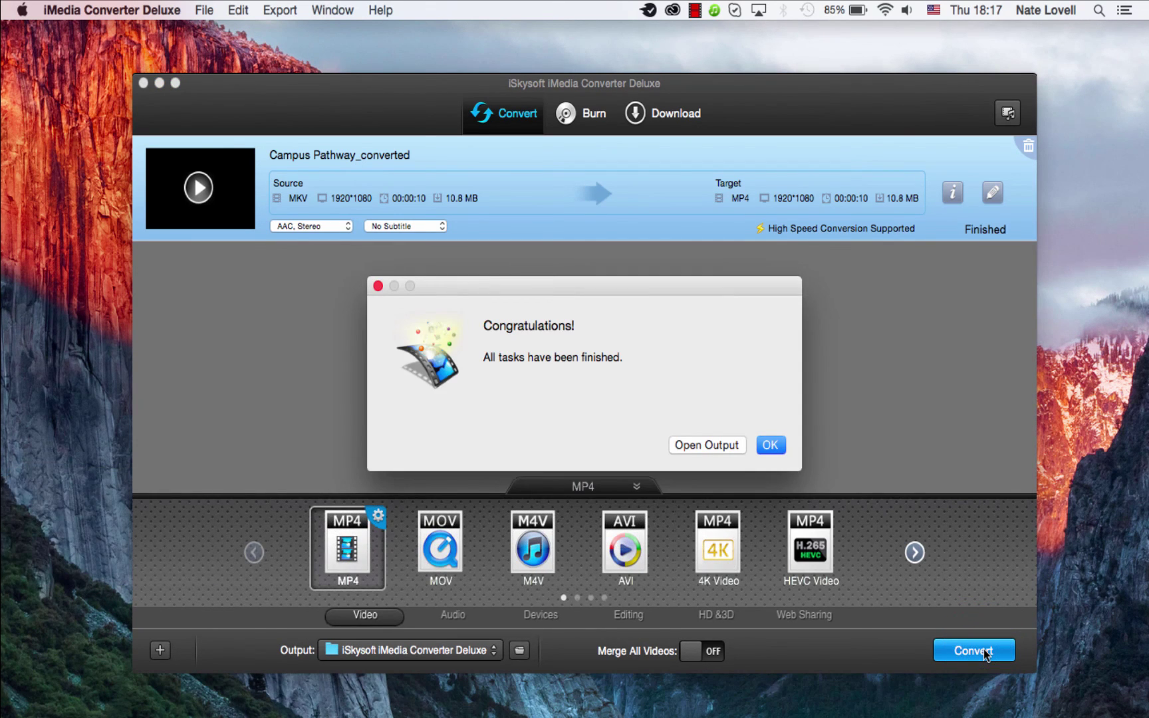
click(727, 446)
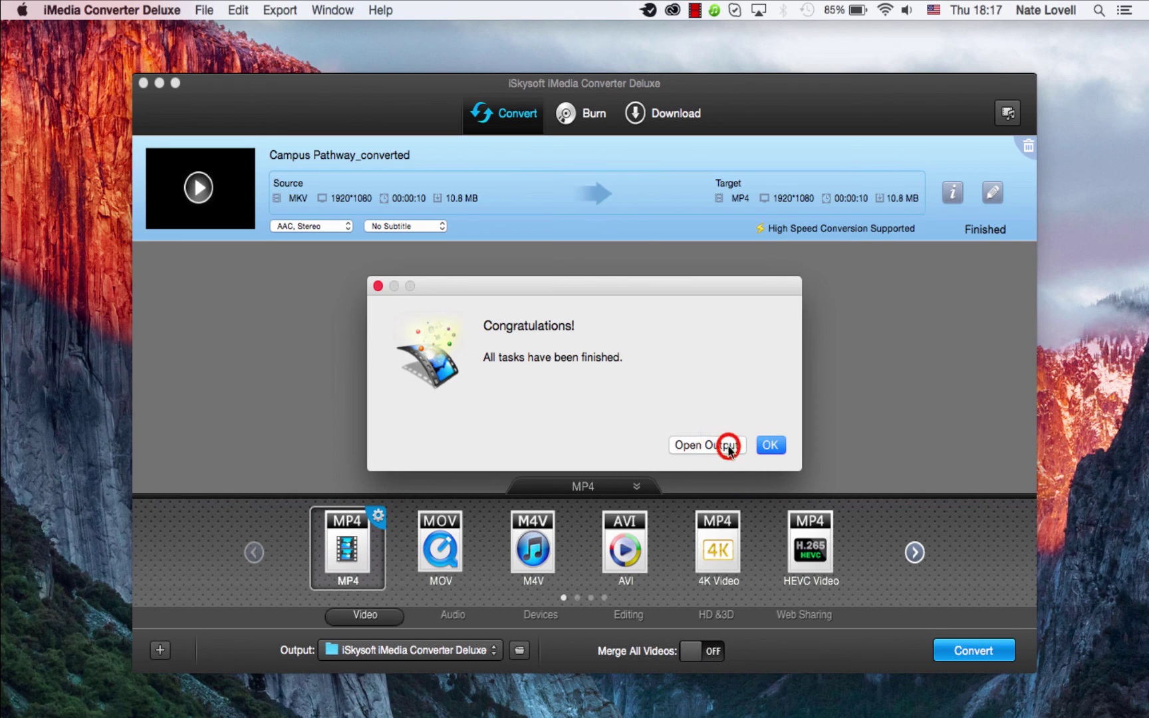